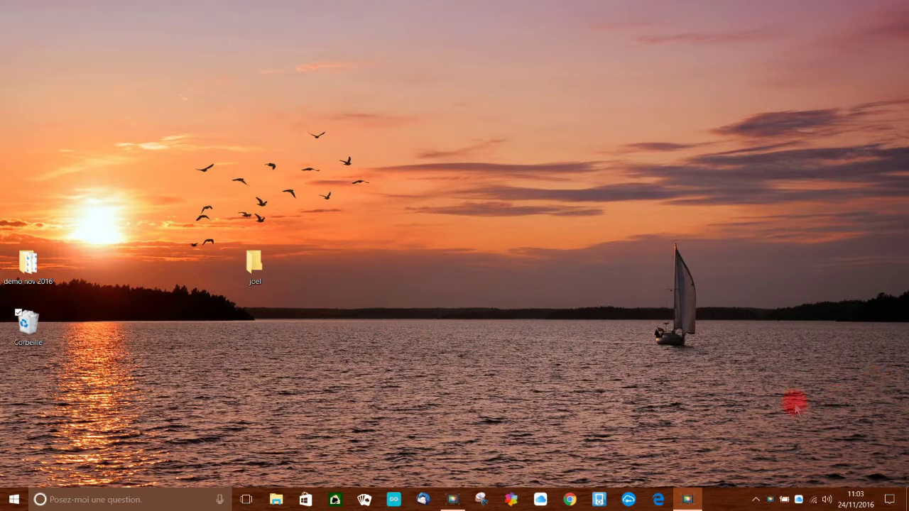
Open File Explorer and look through the quick access, drive, library and network entries of the folder tree.
left_click(277, 502)
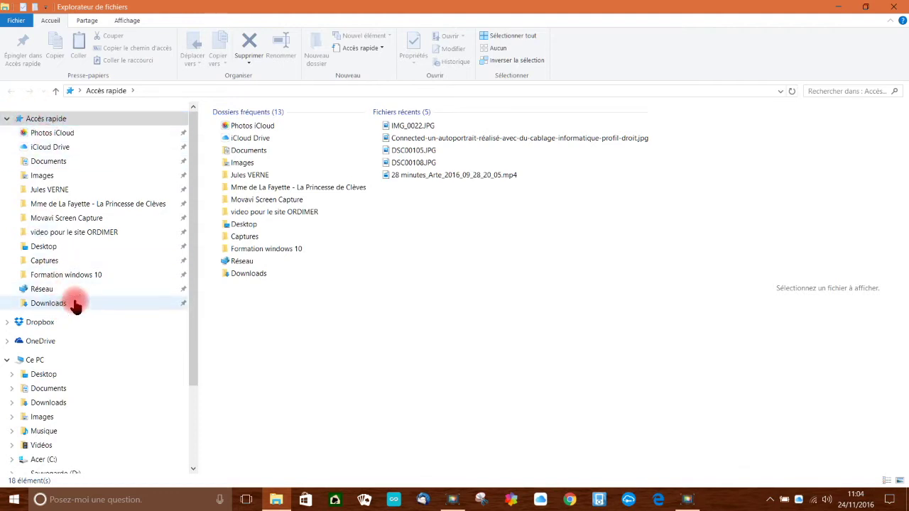
scroll(71, 301, "down", 2)
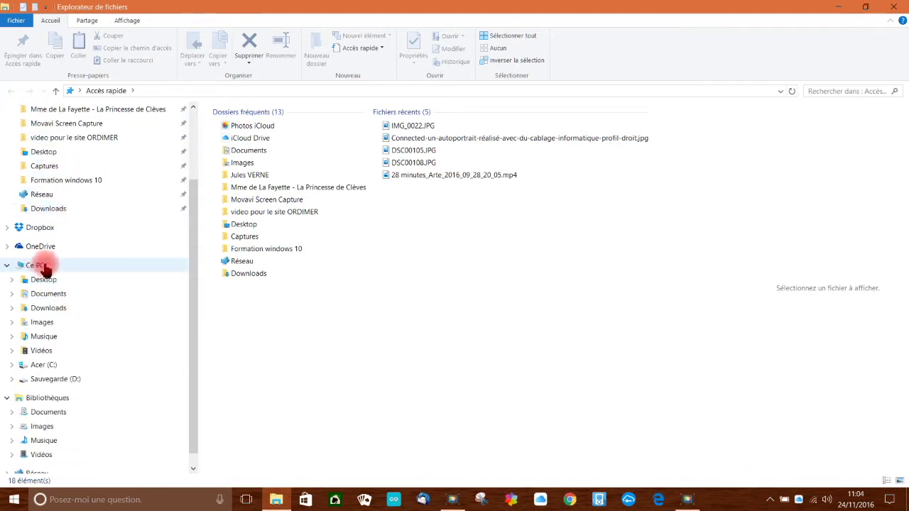
scroll(89, 272, "down", 1)
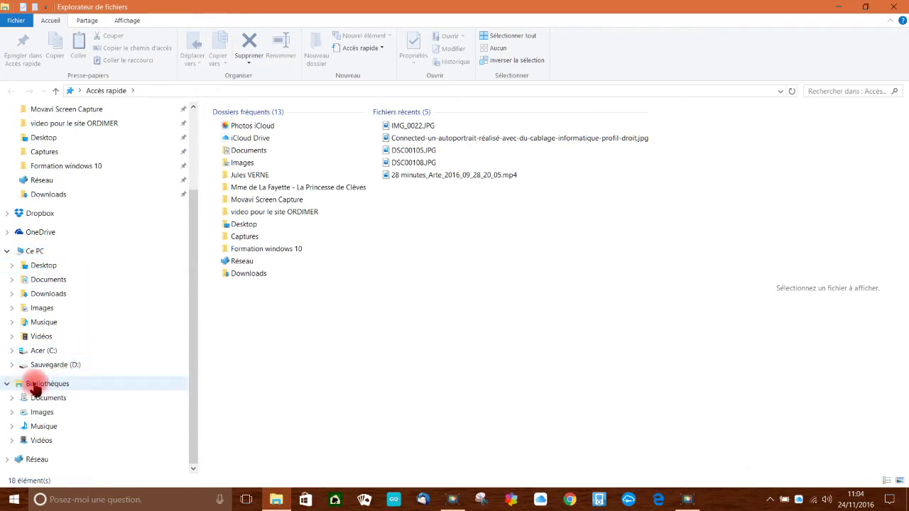
scroll(39, 238, "up", 3)
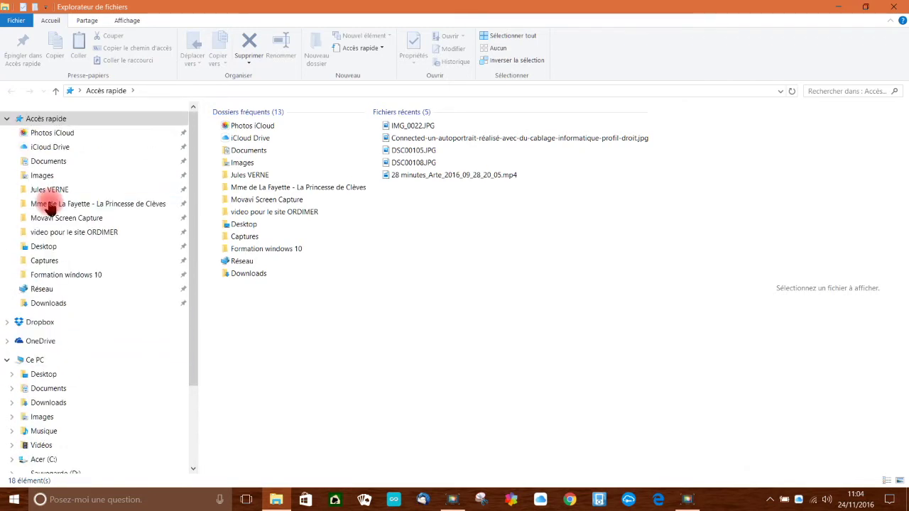
Collapse the Accès rapide, Ce PC and Bibliothèques sections of the folder tree.
left_click(8, 119)
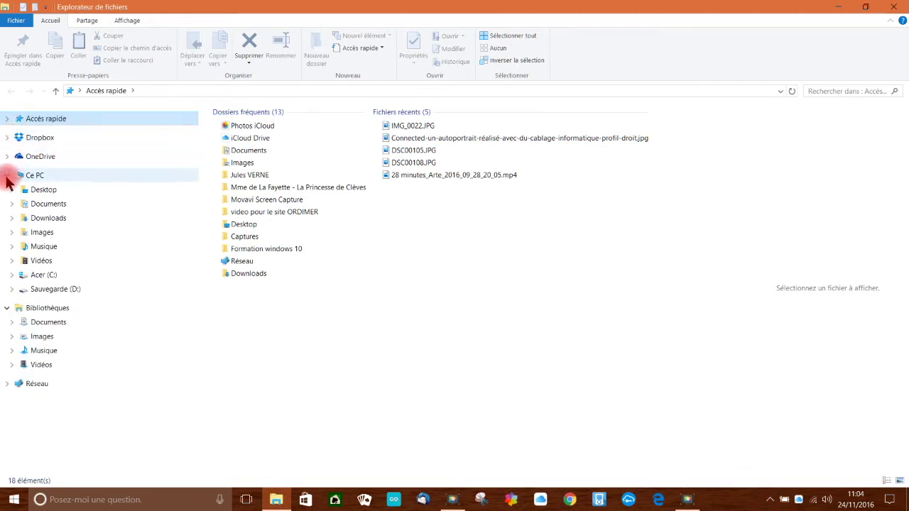
left_click(6, 175)
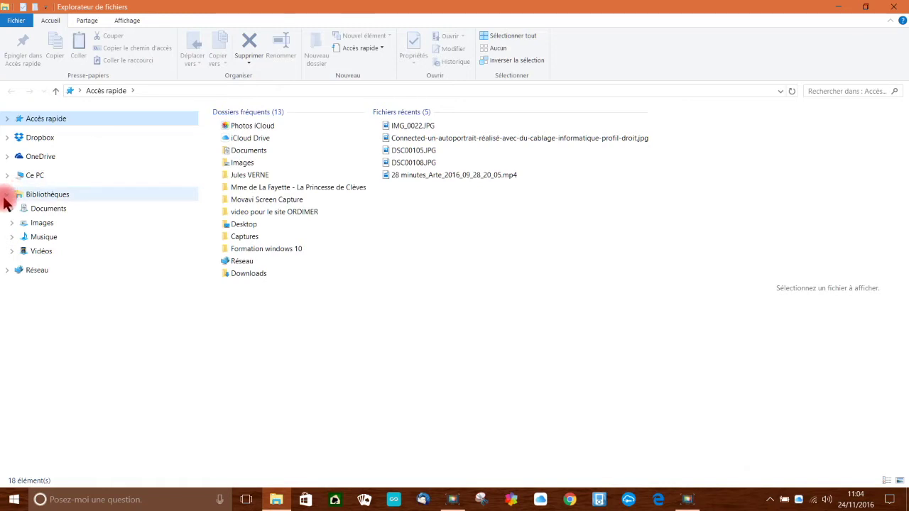
left_click(7, 196)
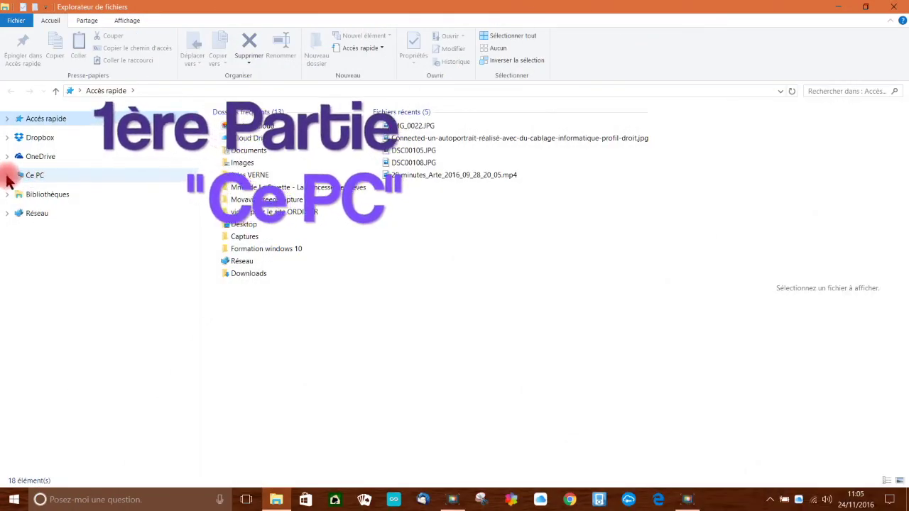
Expand Ce PC and create a new folder with the default name inside Documents.
left_click(7, 176)
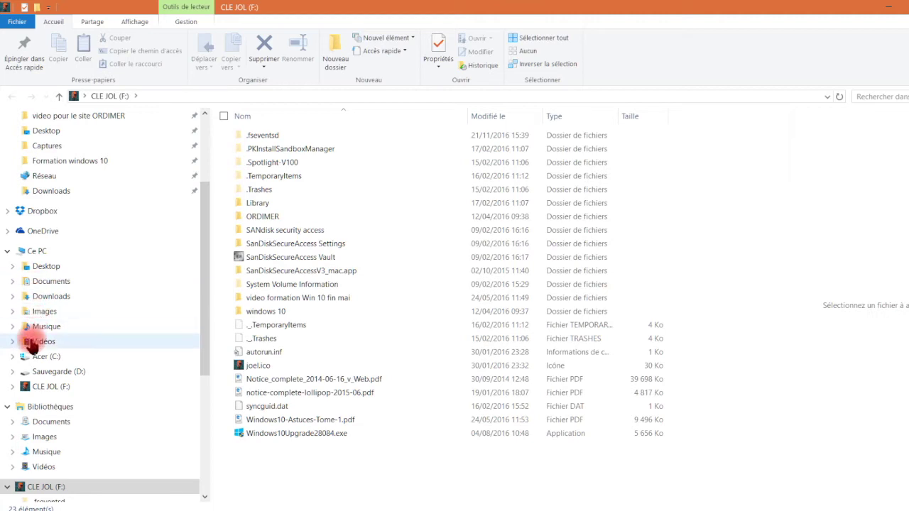
left_click(39, 283)
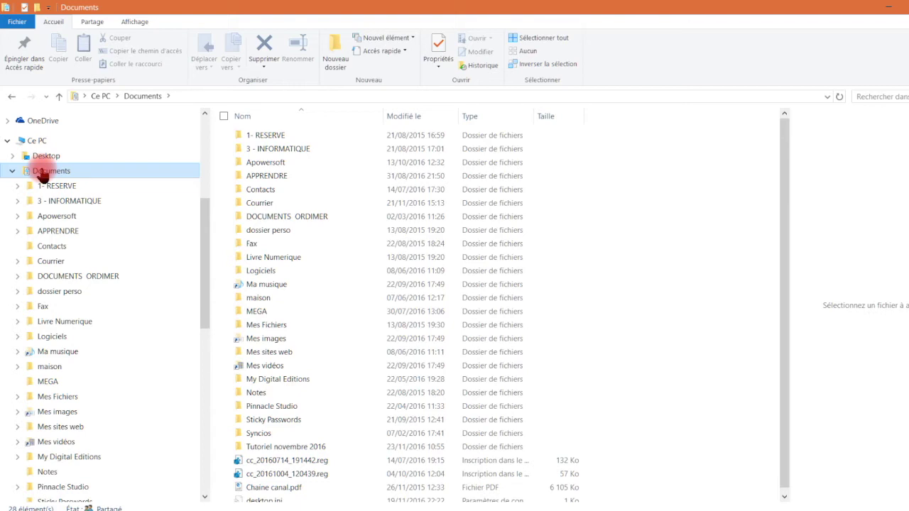
left_click(56, 29)
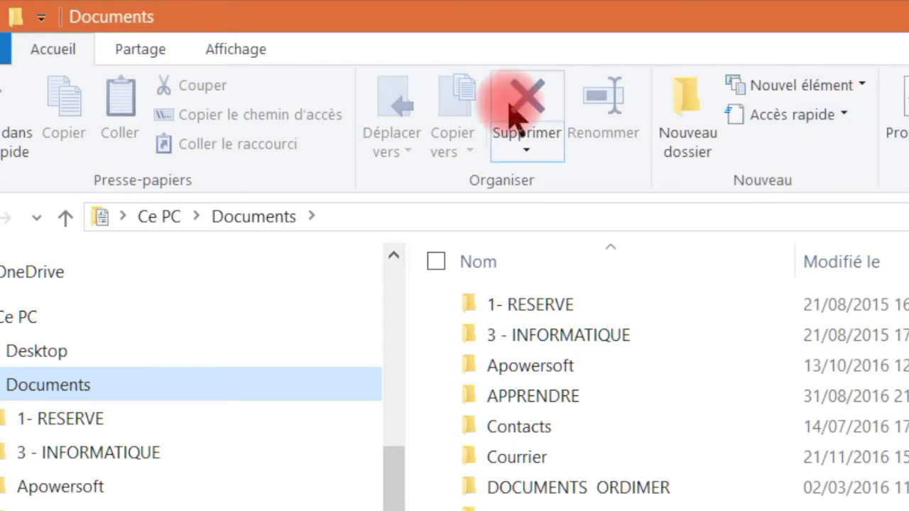
left_click(687, 121)
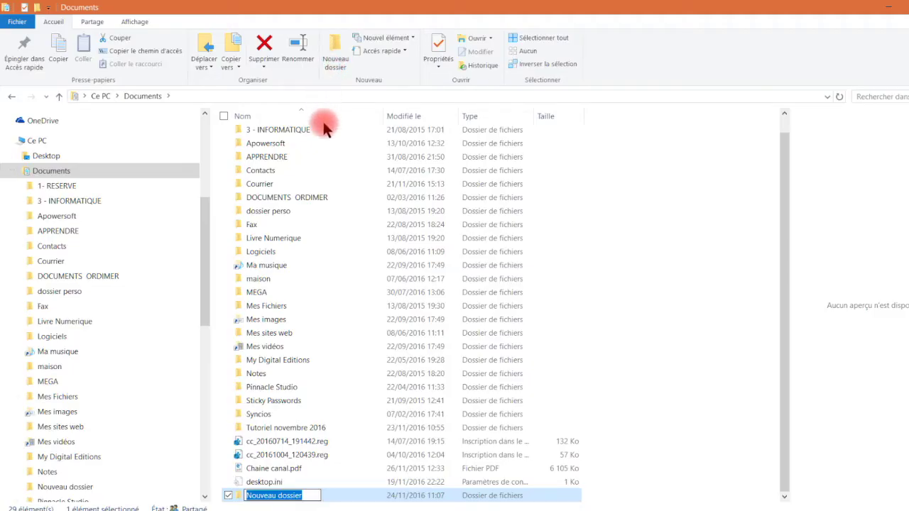
key("Return")
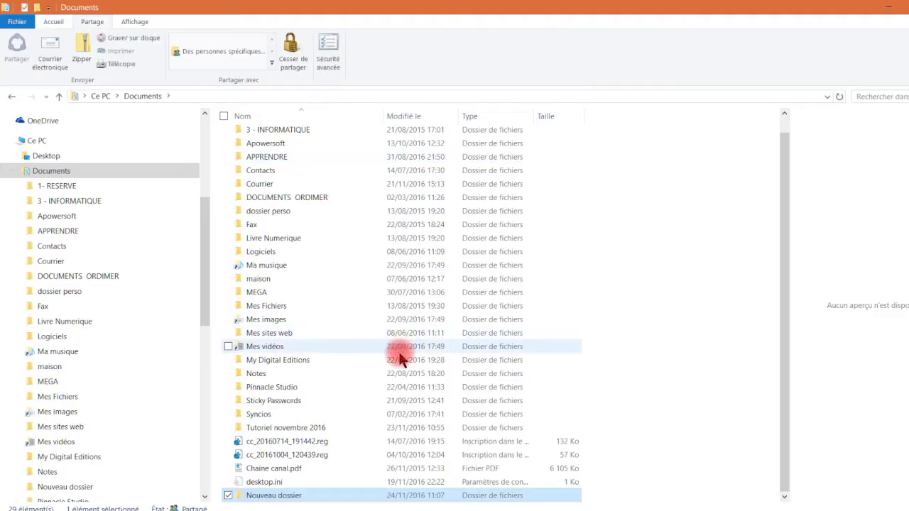
Rename the new folder in Documents as "demonstration Ordimer".
left_click(288, 496)
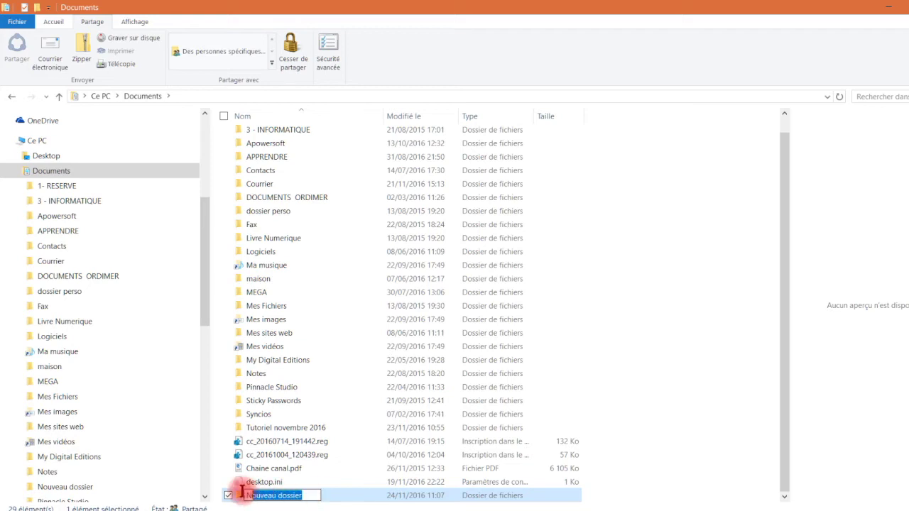
type("demonsta")
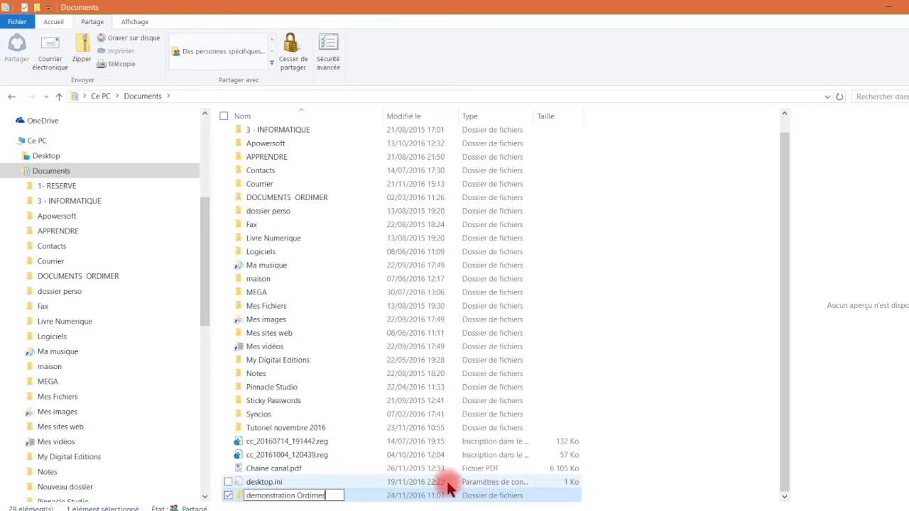
left_click(366, 500)
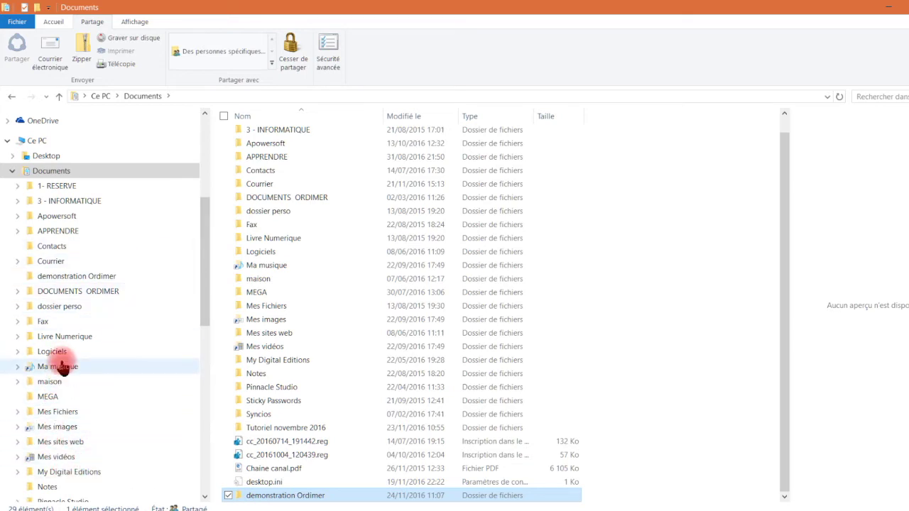
View the demonstration Ordimer folder and the Année anterieure folder nested in DOCUMENTS ORDIMER, 1- ORDIMER club informatique, adhérents.
left_click(69, 279)
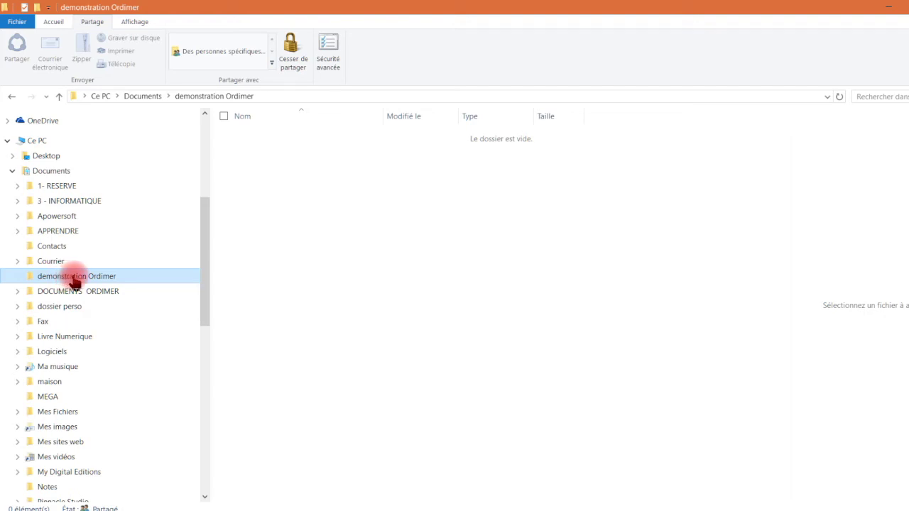
left_click(18, 293)
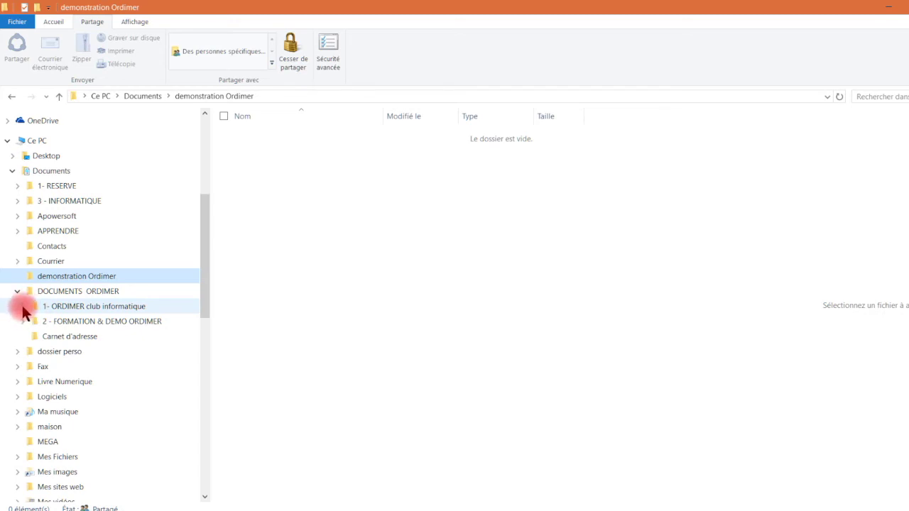
left_click(22, 307)
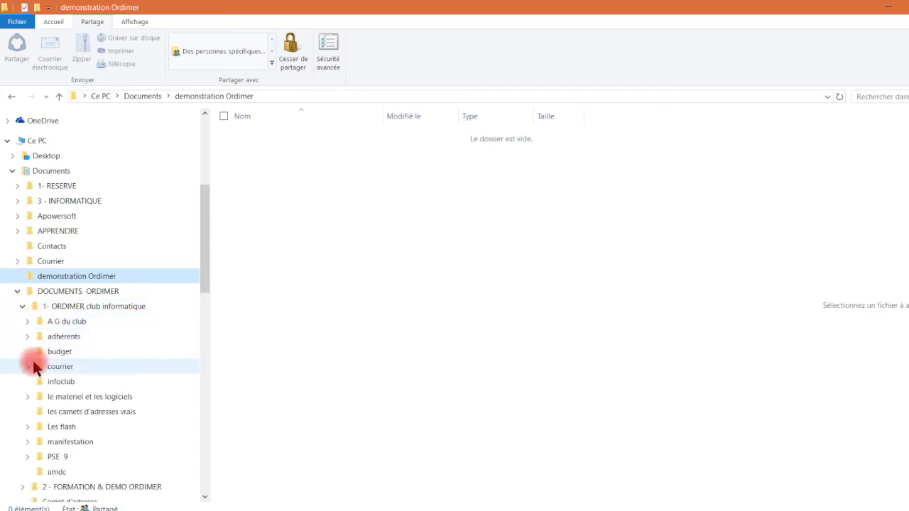
left_click(27, 337)
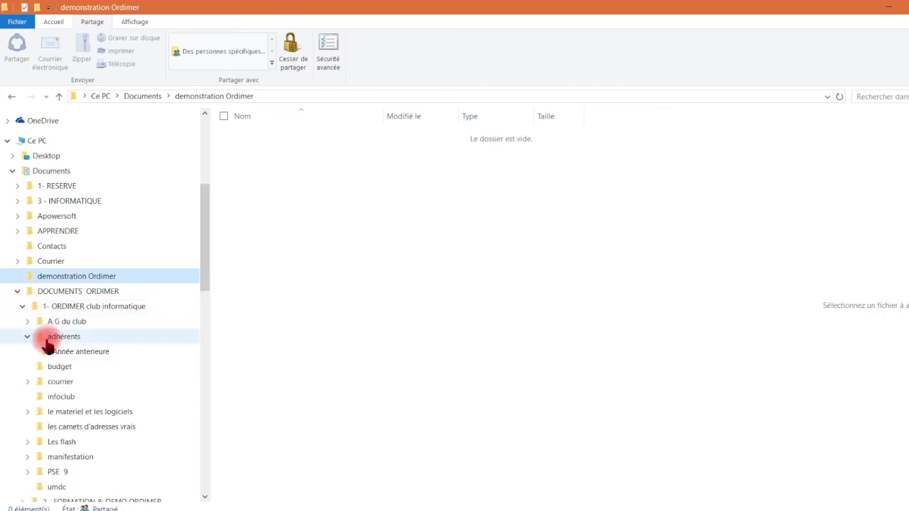
left_click(81, 353)
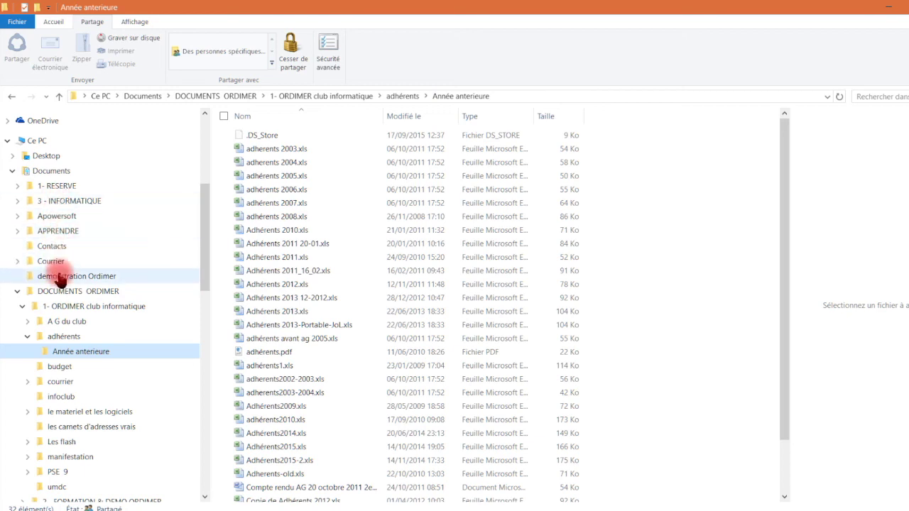
Return to the demonstration Ordimer folder and pin it to Accès rapide.
left_click(60, 279)
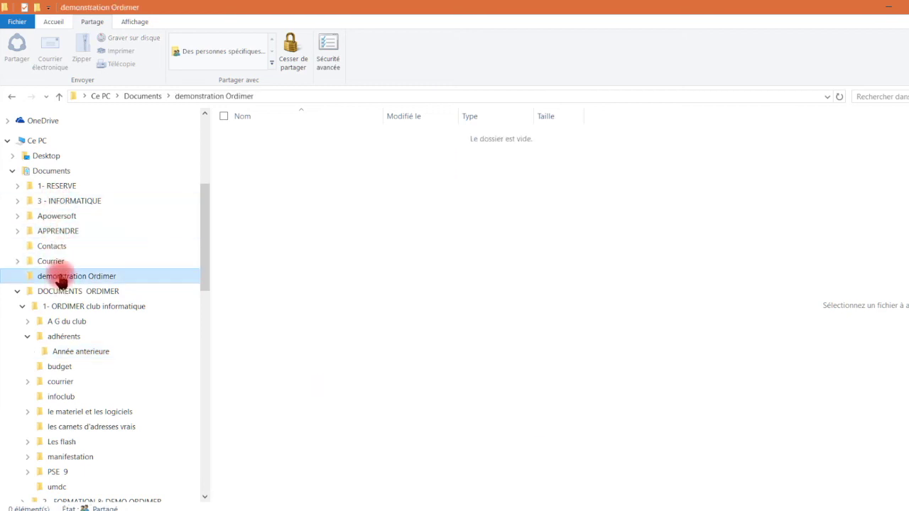
left_click(210, 97)
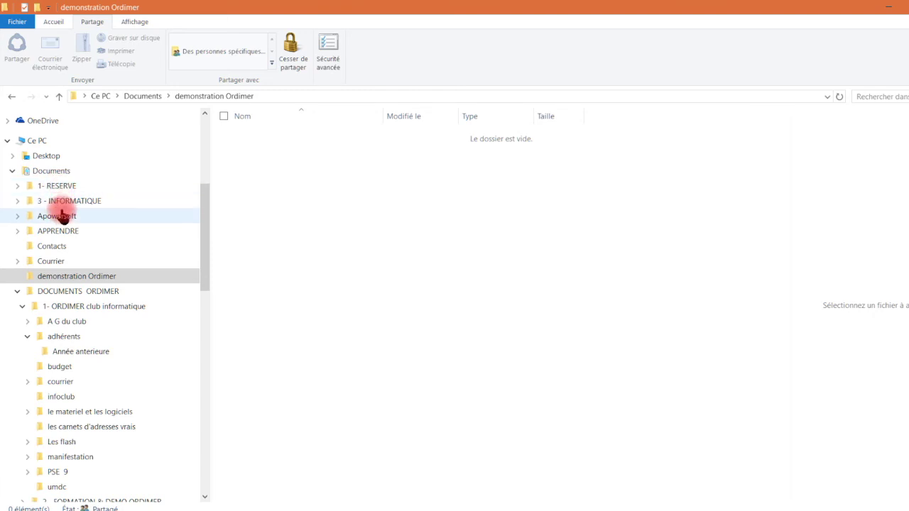
right_click(66, 283)
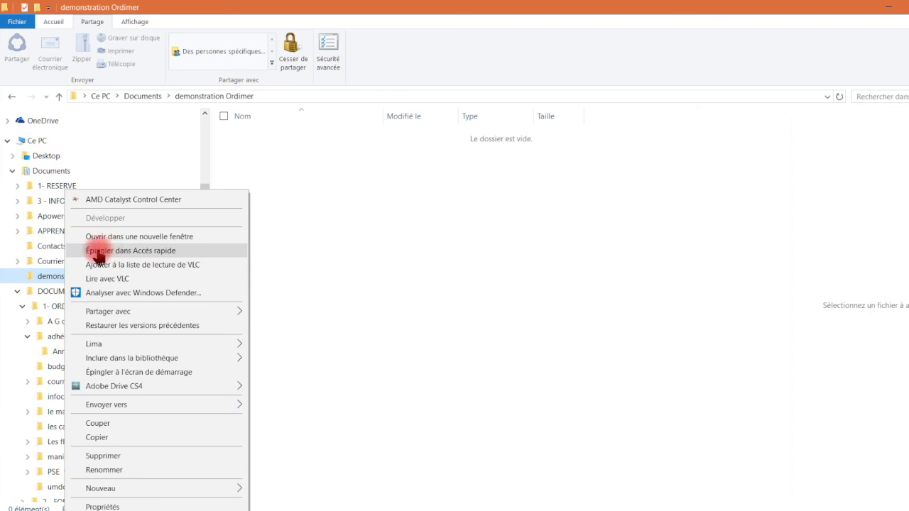
left_click(145, 252)
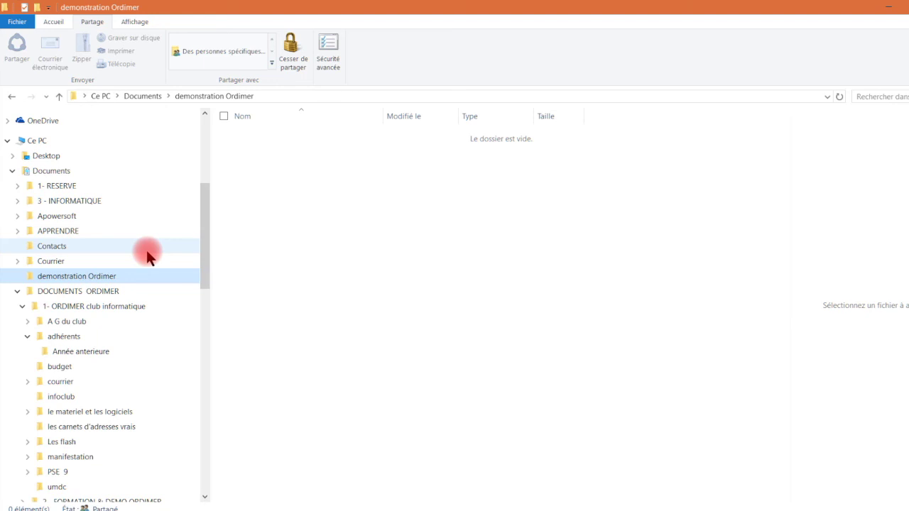
Examine the context commands available for the demonstration Ordimer folder, and leave them by opening the Apowersoft folder.
scroll(142, 258, "down", 1)
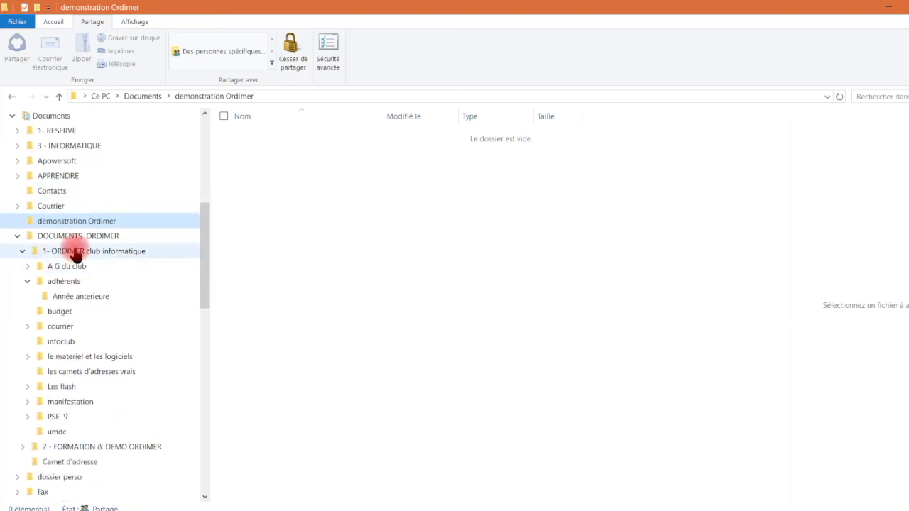
right_click(74, 228)
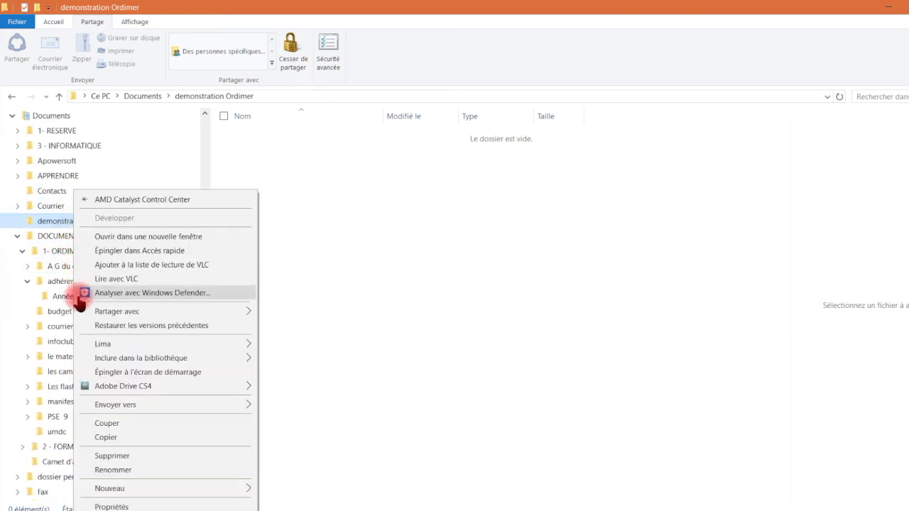
mouse_move(156, 365)
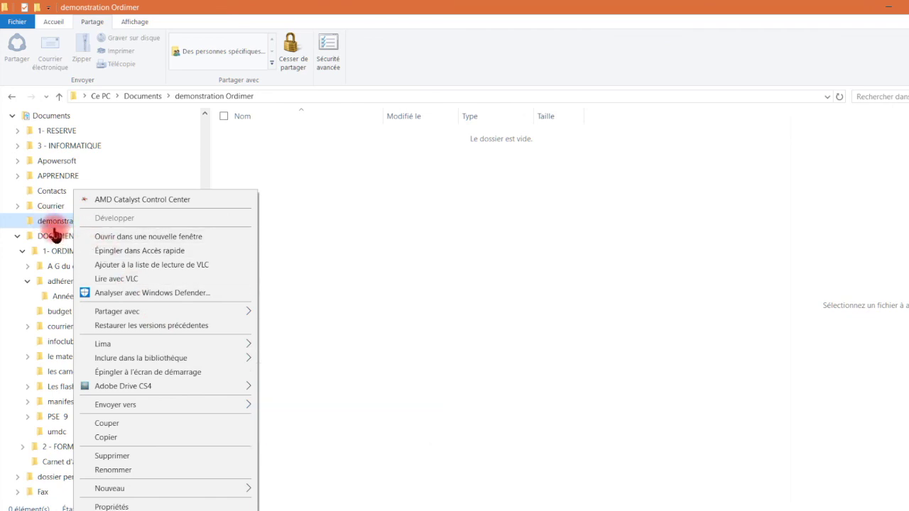
left_click(162, 162)
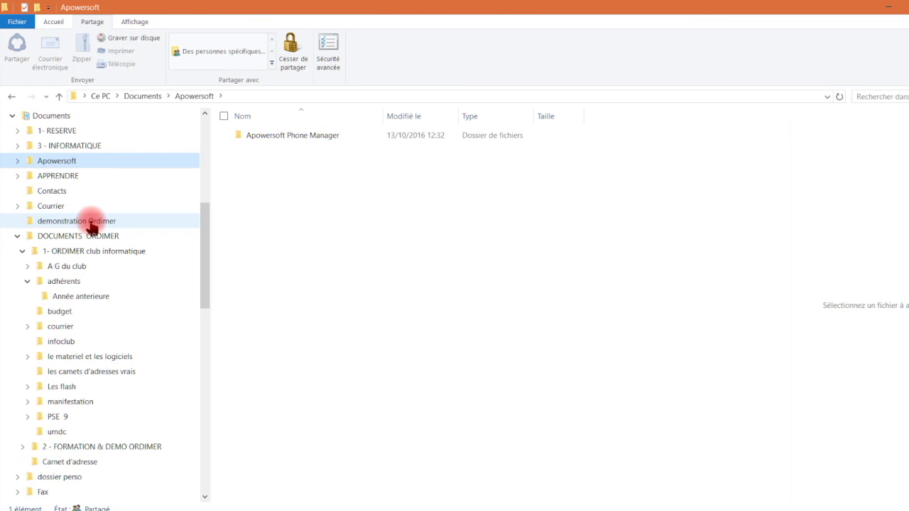
Expand Ce PC in the folder tree to show its folders and drives.
scroll(90, 223, "up", 3)
scroll(91, 223, "down", 2)
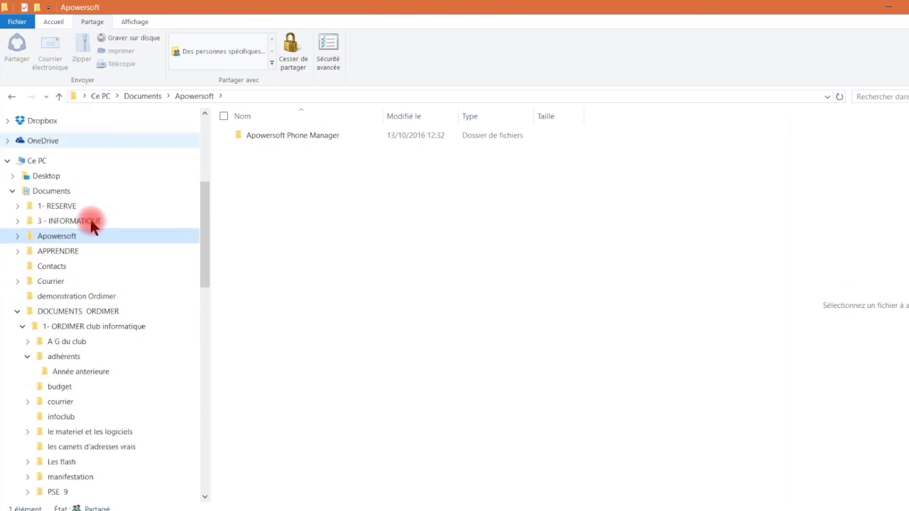
scroll(90, 219, "down", 3)
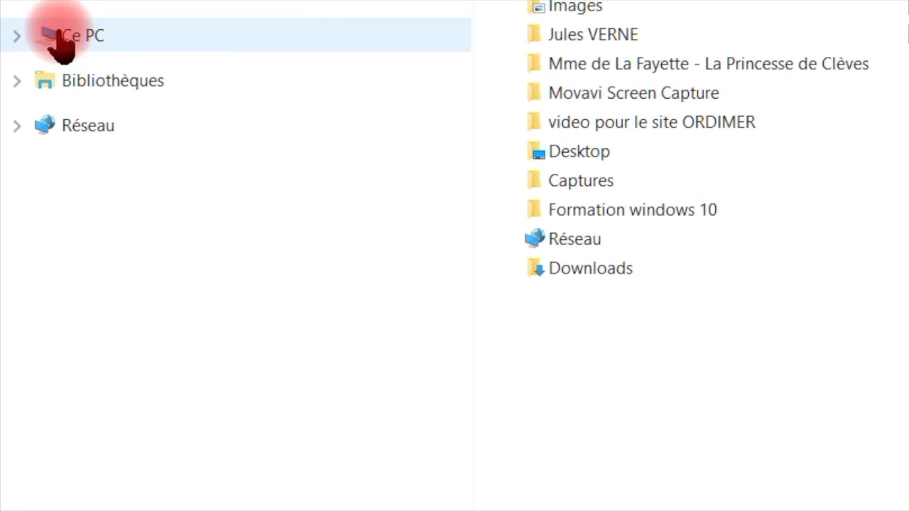
left_click(16, 36)
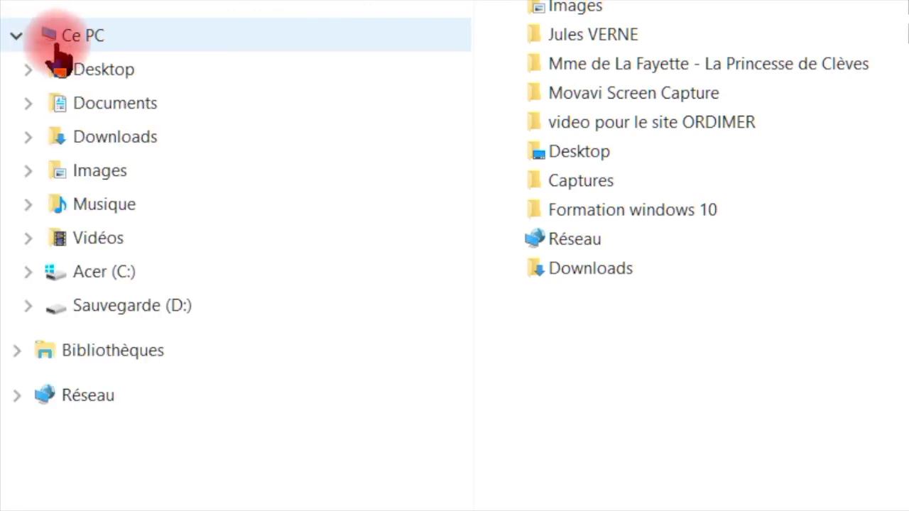